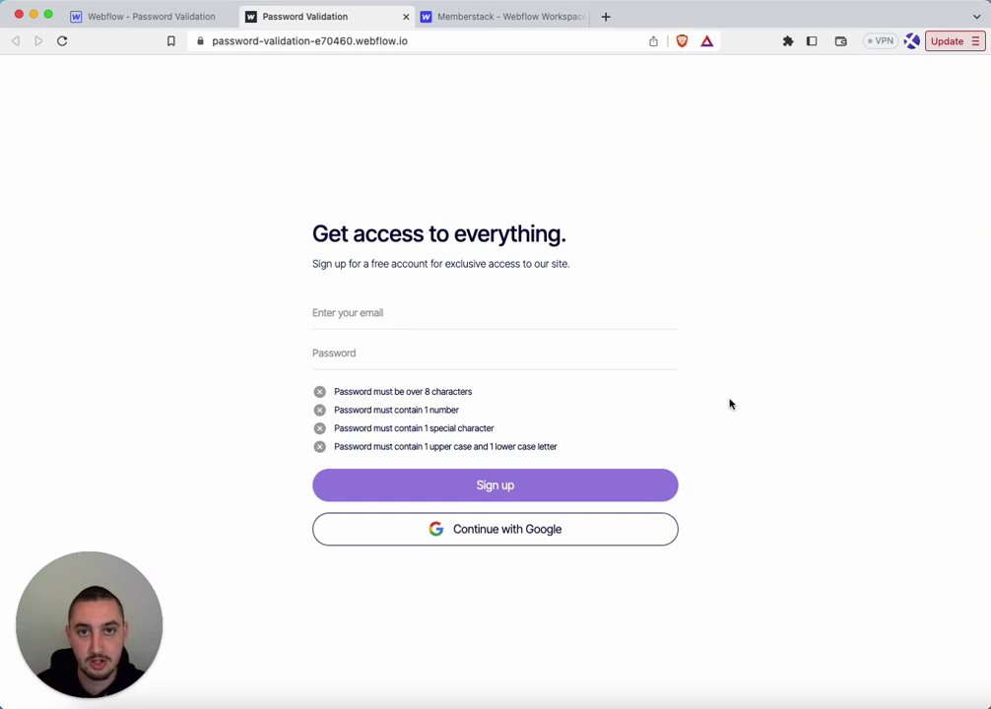
Enter a test email address in the signup form's Email field
{"action": "left_click", "coordinate": [473, 315]}
{"action": "type", "text": "n"}
{"action": "type", "text": "ferfre@@"}
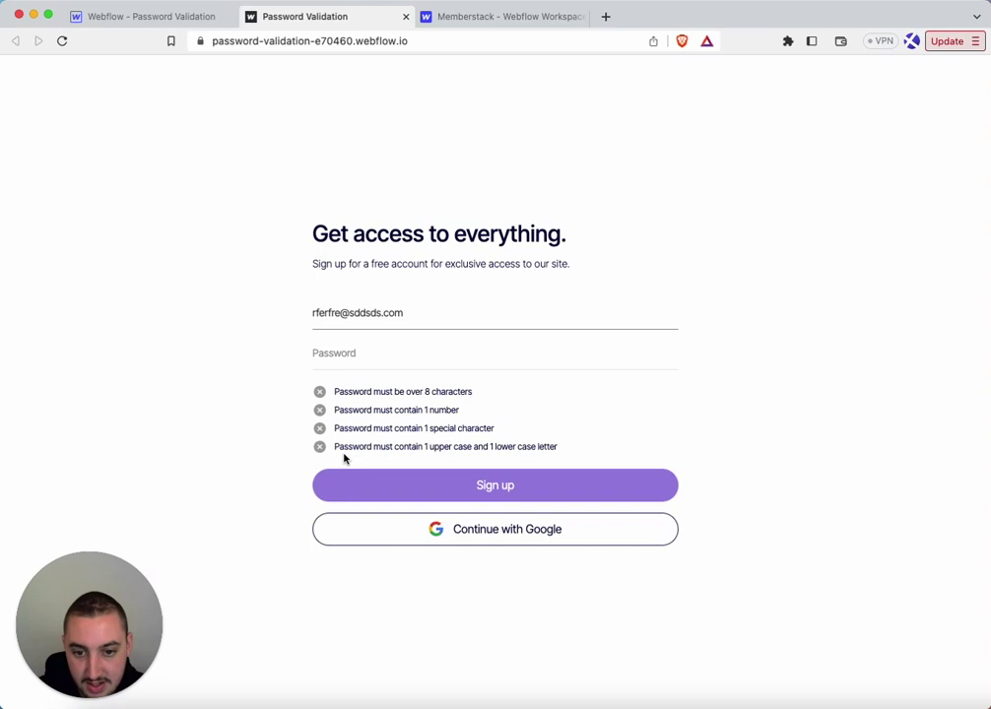
{"action": "left_click", "coordinate": [386, 492]}
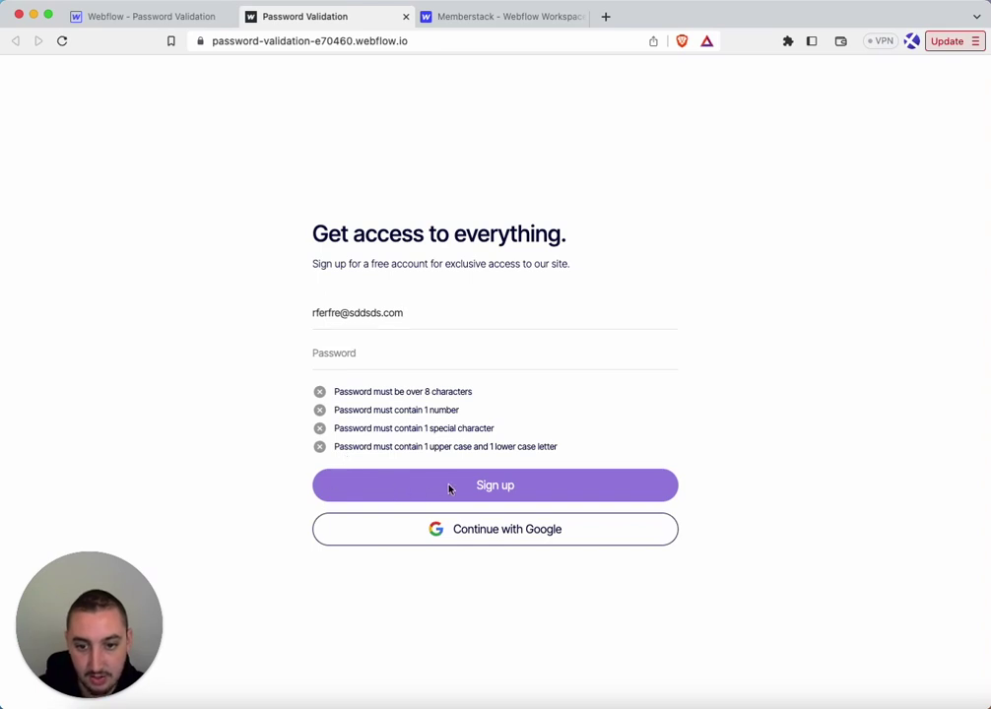
Type a test password meeting all four rules, try Sign up, and dismiss the alert
{"action": "left_click", "coordinate": [362, 347]}
{"action": "type", "text": "abcdefghi"}
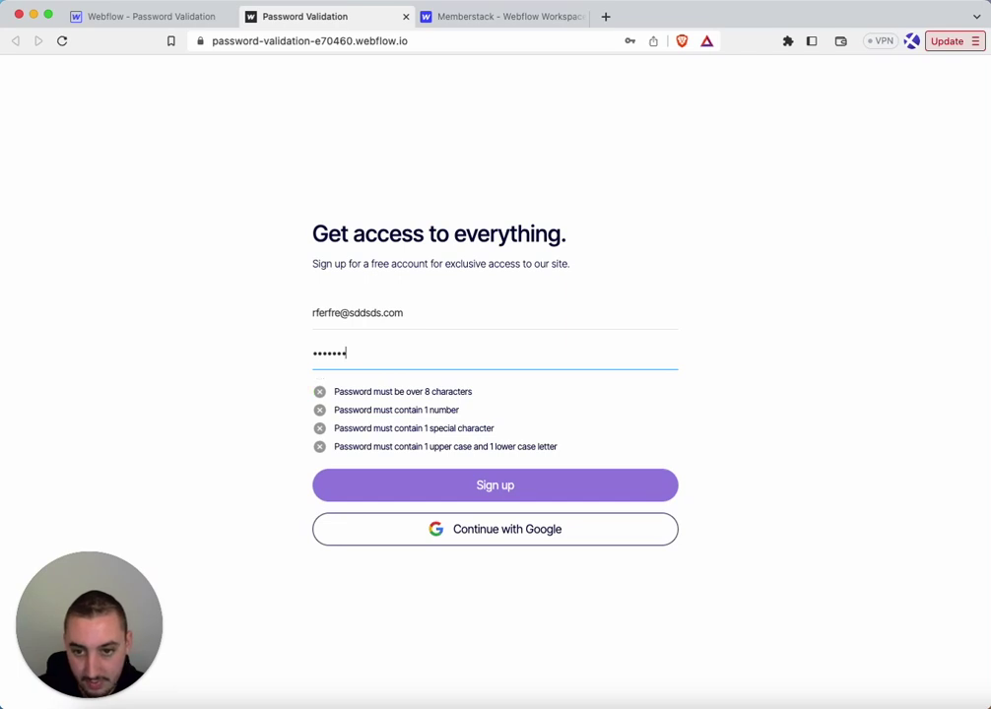
{"action": "type", "text": "ab"}
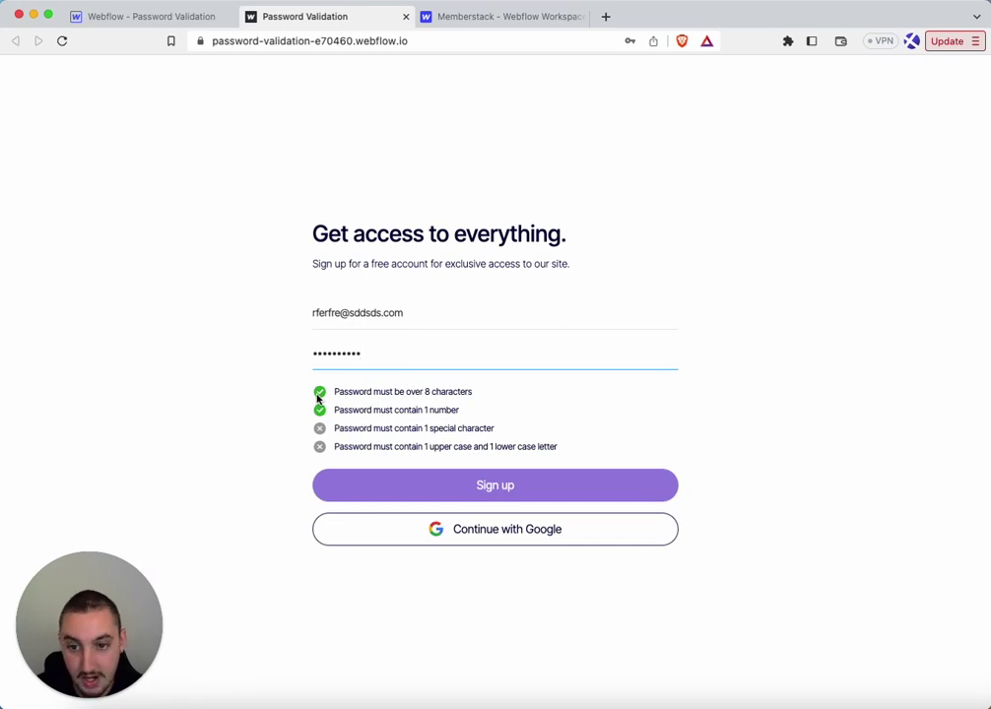
{"action": "type", "text": "!"}
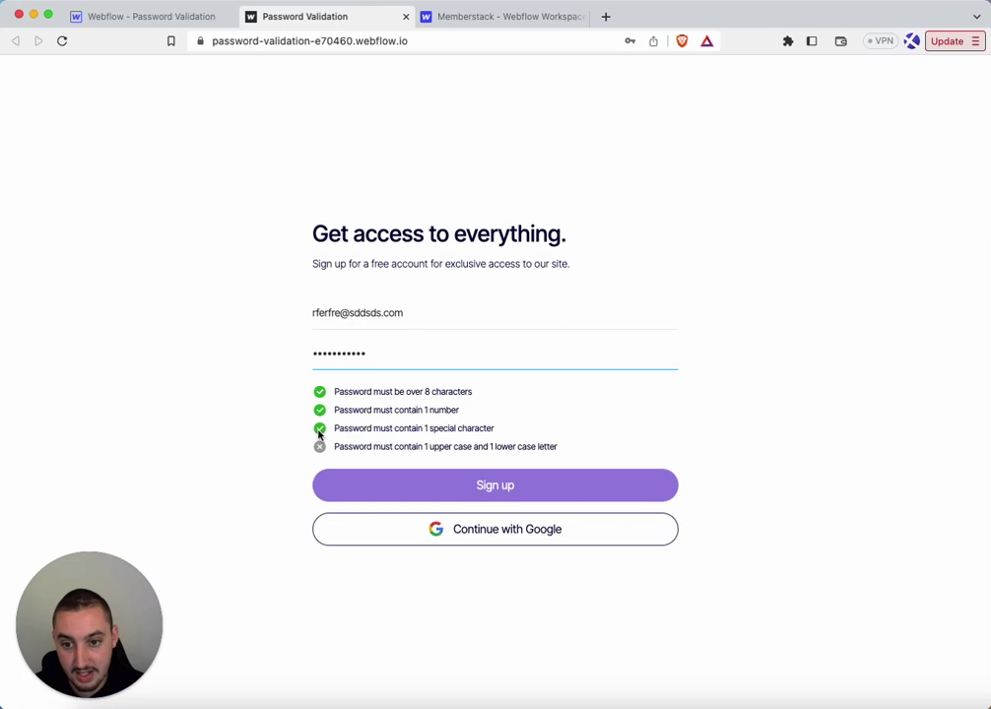
{"action": "type", "text": "A"}
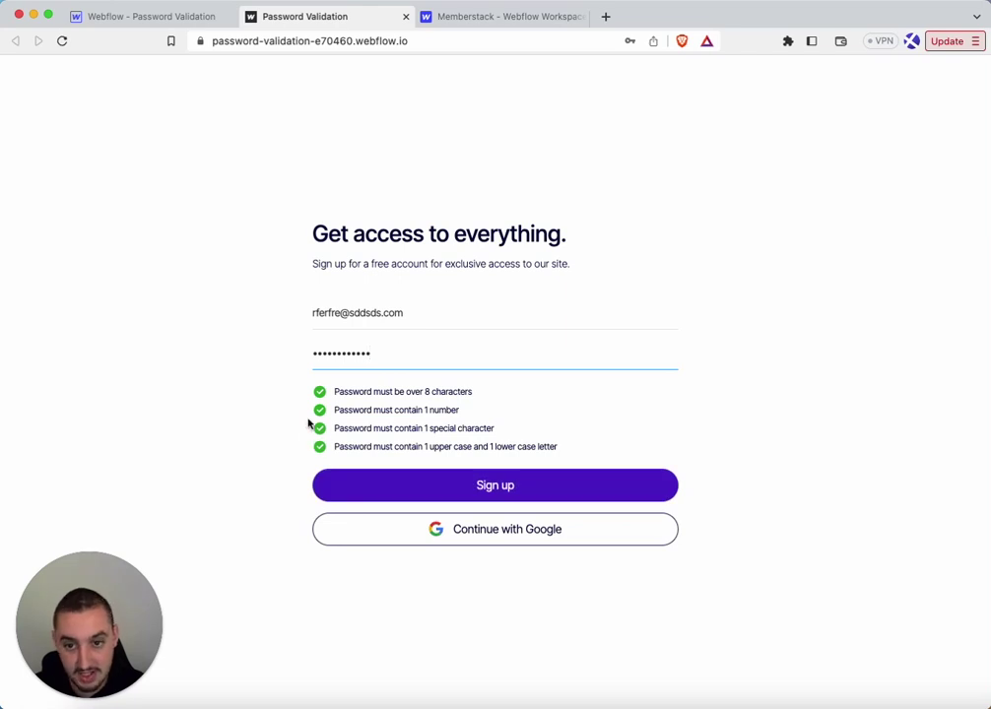
{"action": "left_click", "coordinate": [365, 481]}
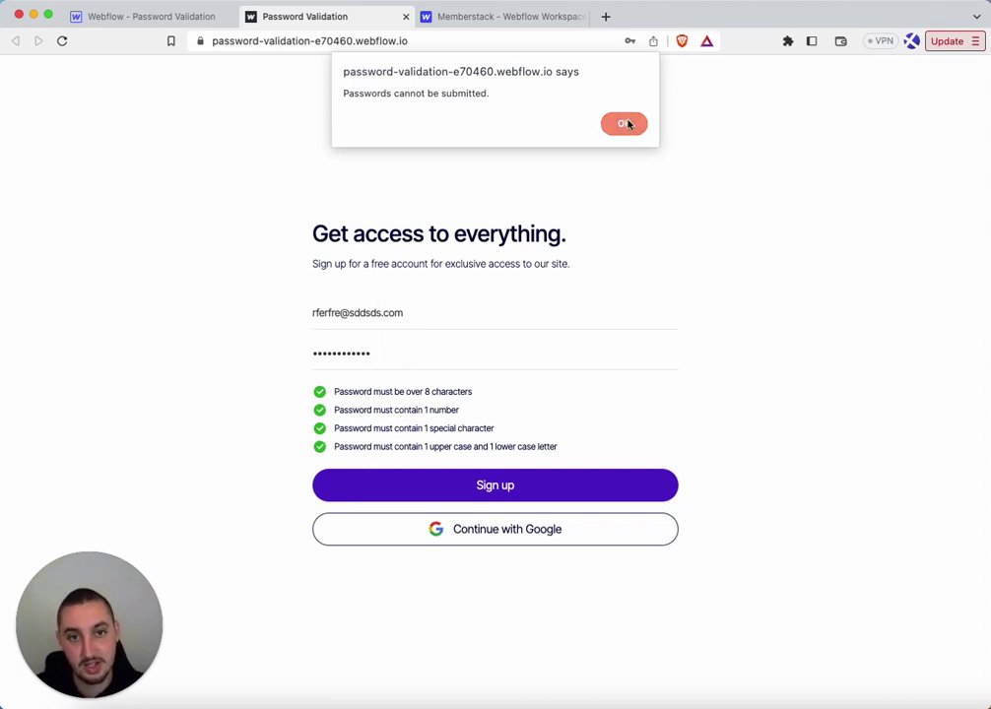
{"action": "left_click", "coordinate": [624, 123]}
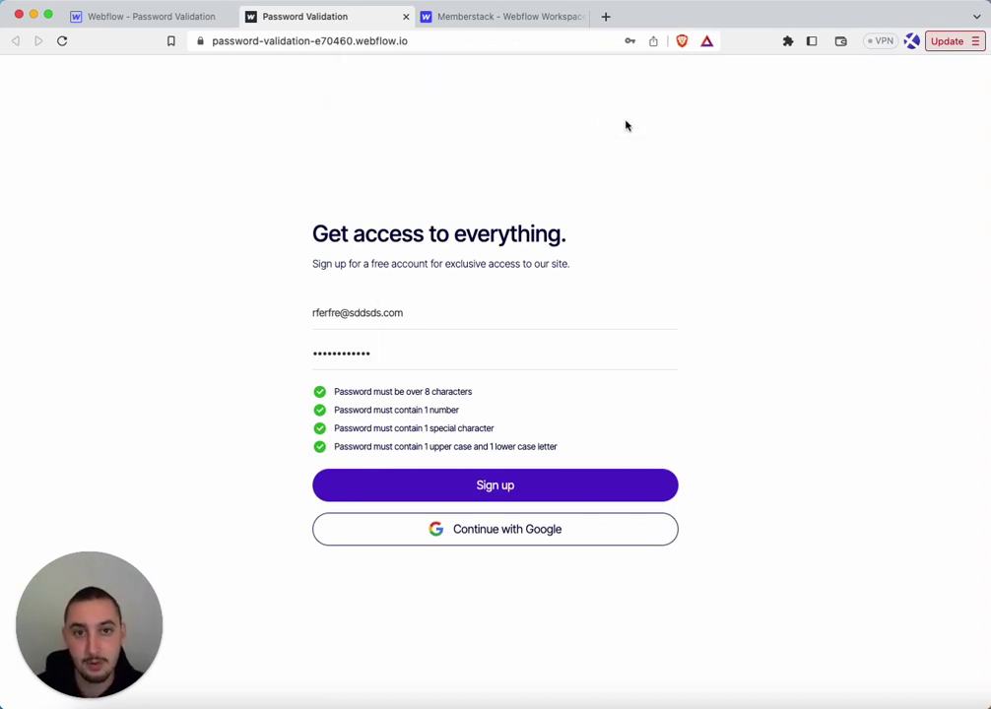
In the Webflow designer, open the Home page settings and scroll through the Before </body> validation script
{"action": "left_click", "coordinate": [131, 17]}
{"action": "left_click", "coordinate": [186, 212]}
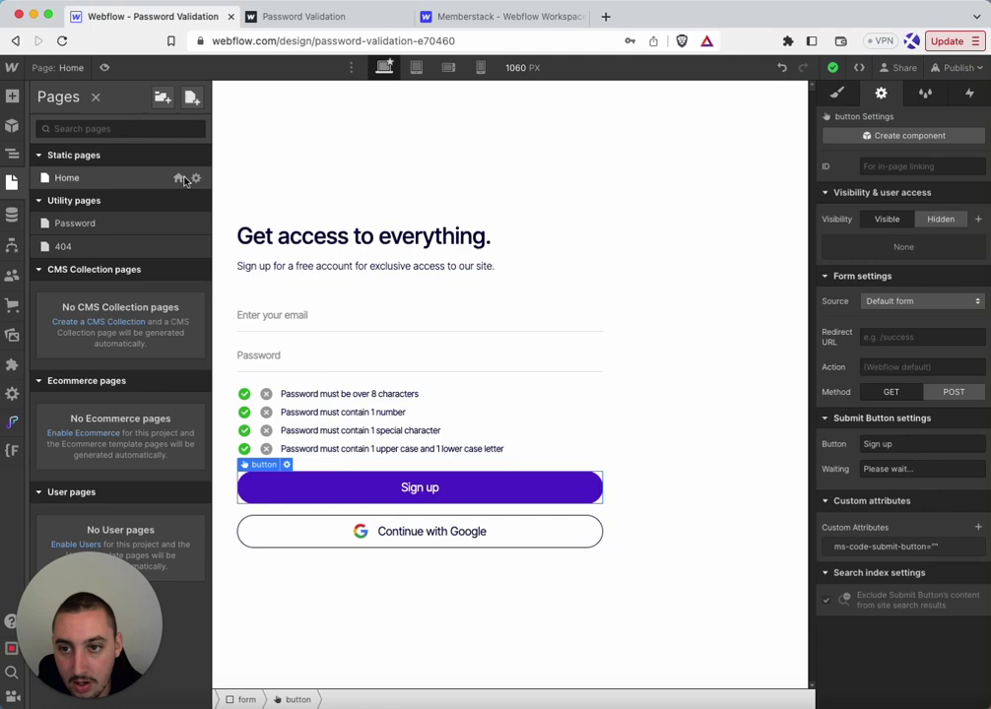
{"action": "left_click", "coordinate": [196, 180]}
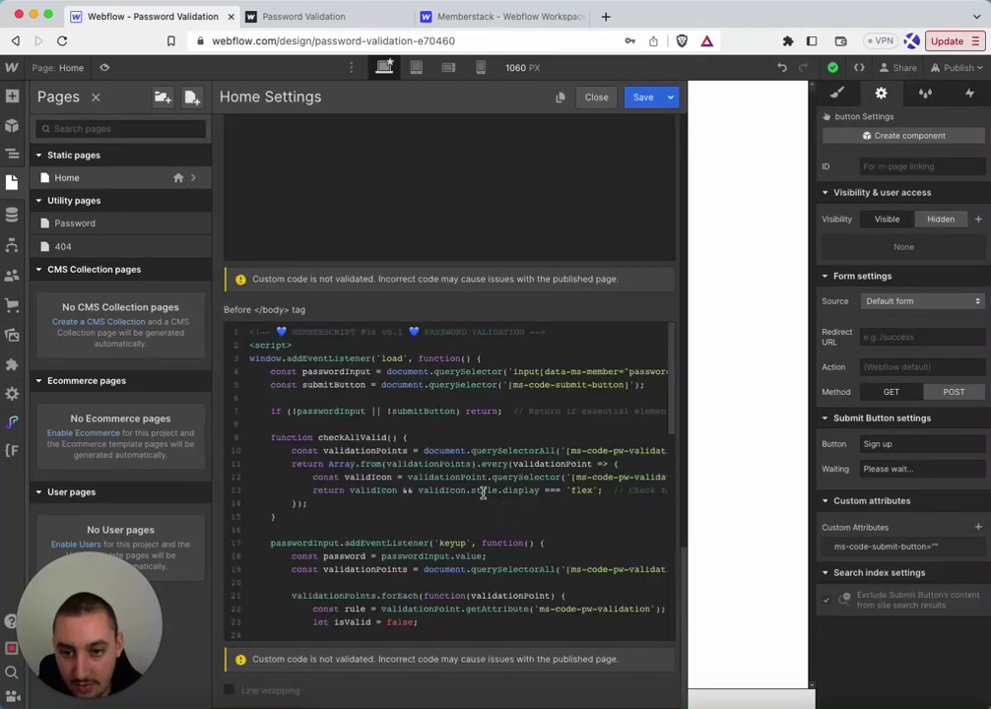
{"action": "scroll", "coordinate": [412, 448], "scroll_direction": "down", "scroll_amount": 15}
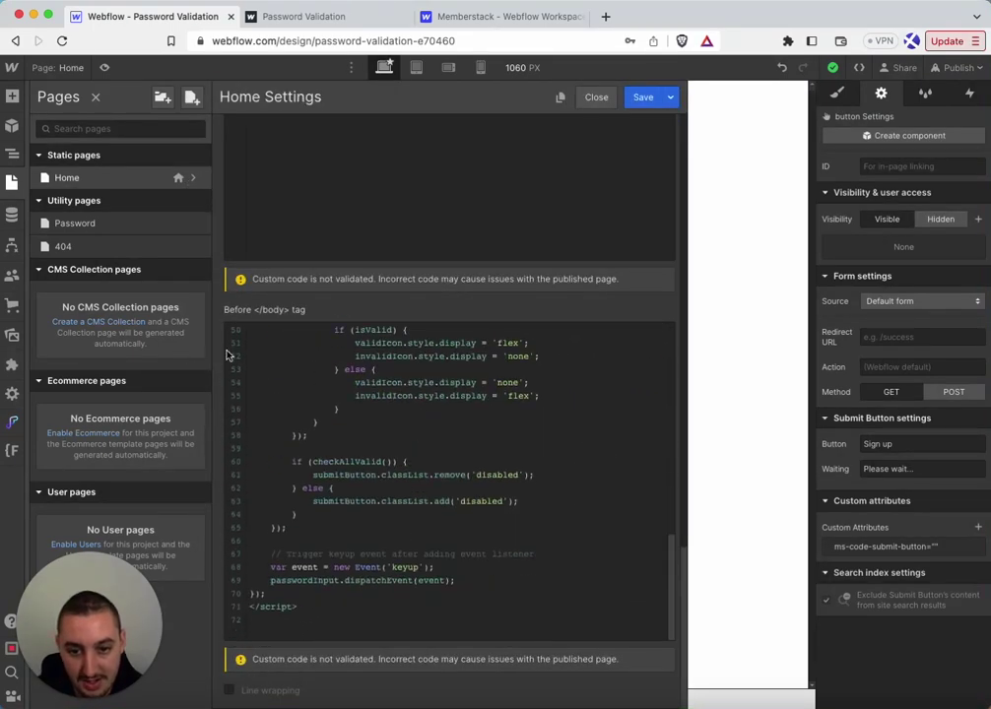
{"action": "scroll", "coordinate": [422, 357], "scroll_direction": "up", "scroll_amount": 10}
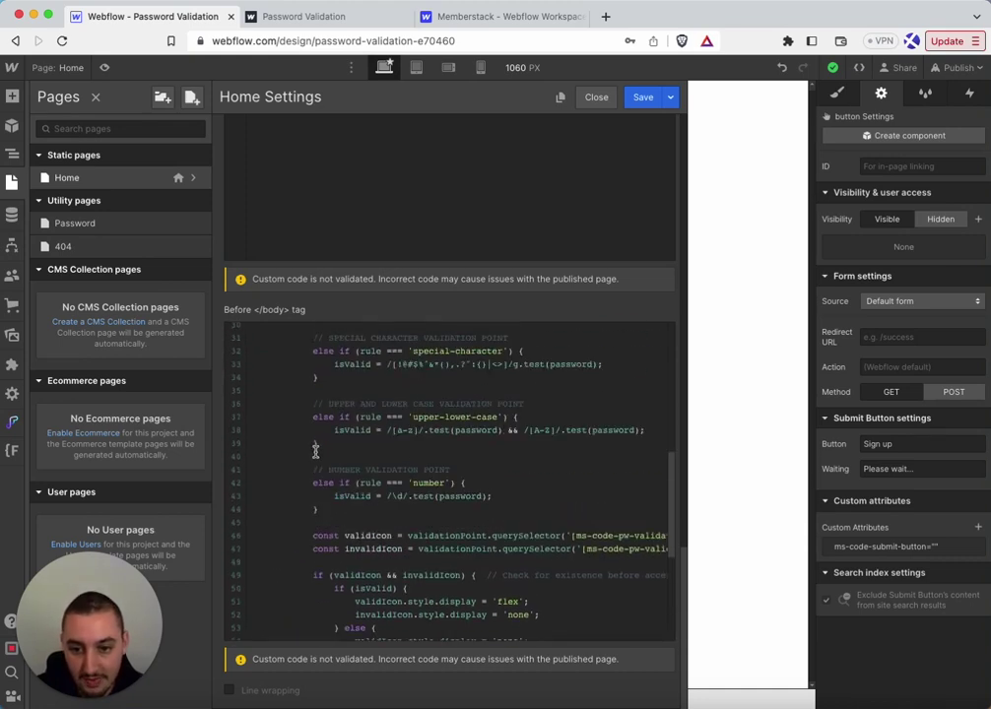
{"action": "scroll", "coordinate": [361, 476], "scroll_direction": "up", "scroll_amount": 7}
{"action": "scroll", "coordinate": [374, 431], "scroll_direction": "down", "scroll_amount": 2}
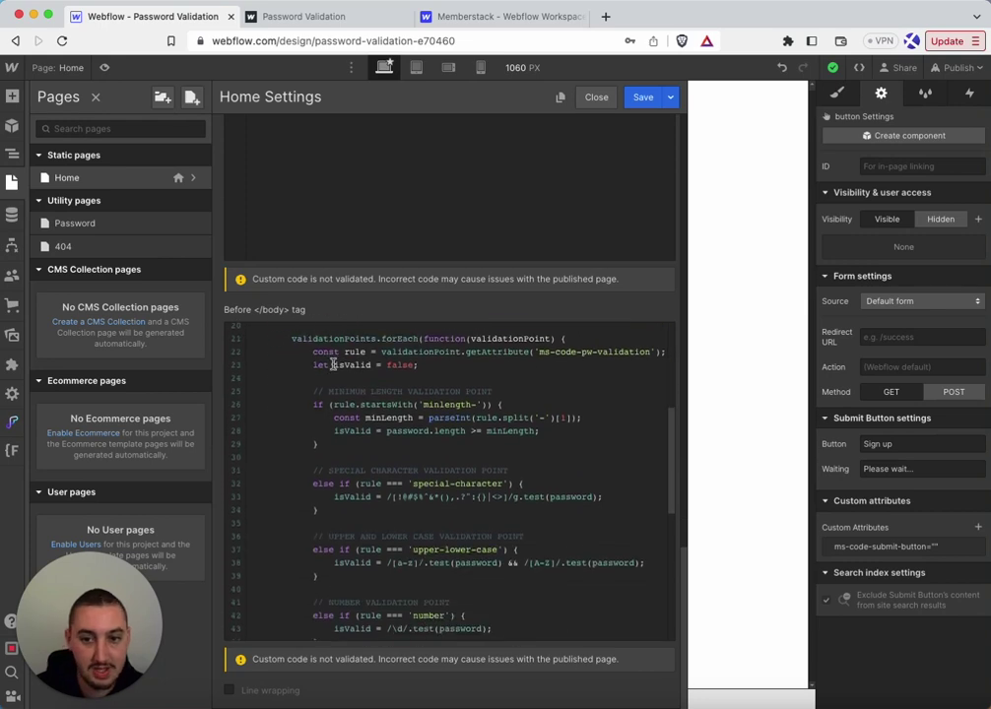
{"action": "scroll", "coordinate": [394, 394], "scroll_direction": "down", "scroll_amount": 1}
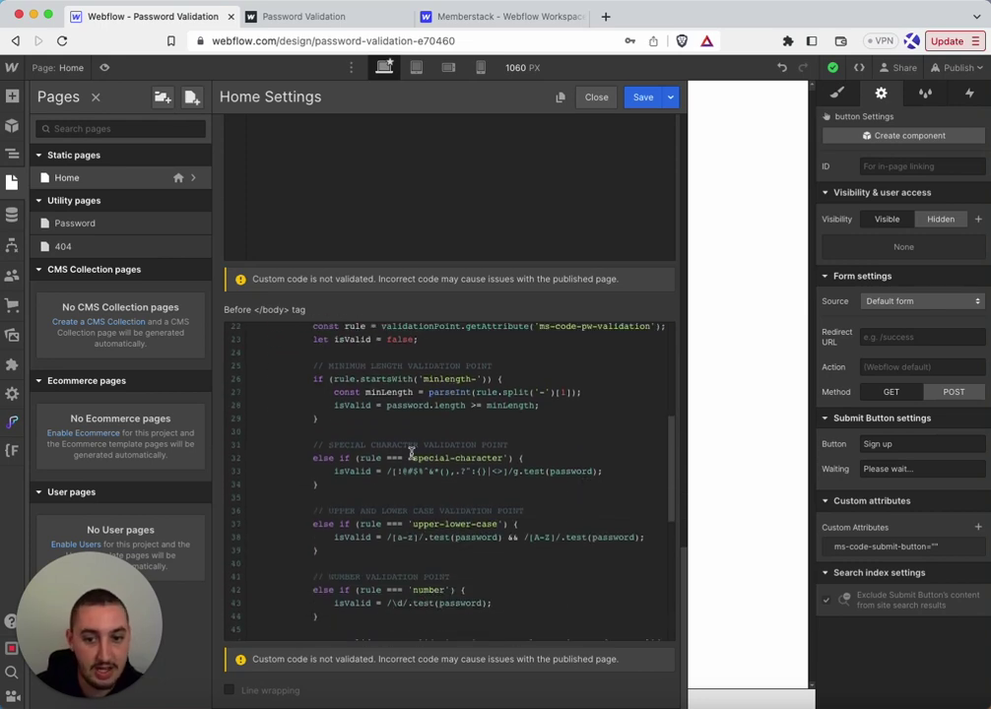
{"action": "scroll", "coordinate": [353, 450], "scroll_direction": "down", "scroll_amount": 1}
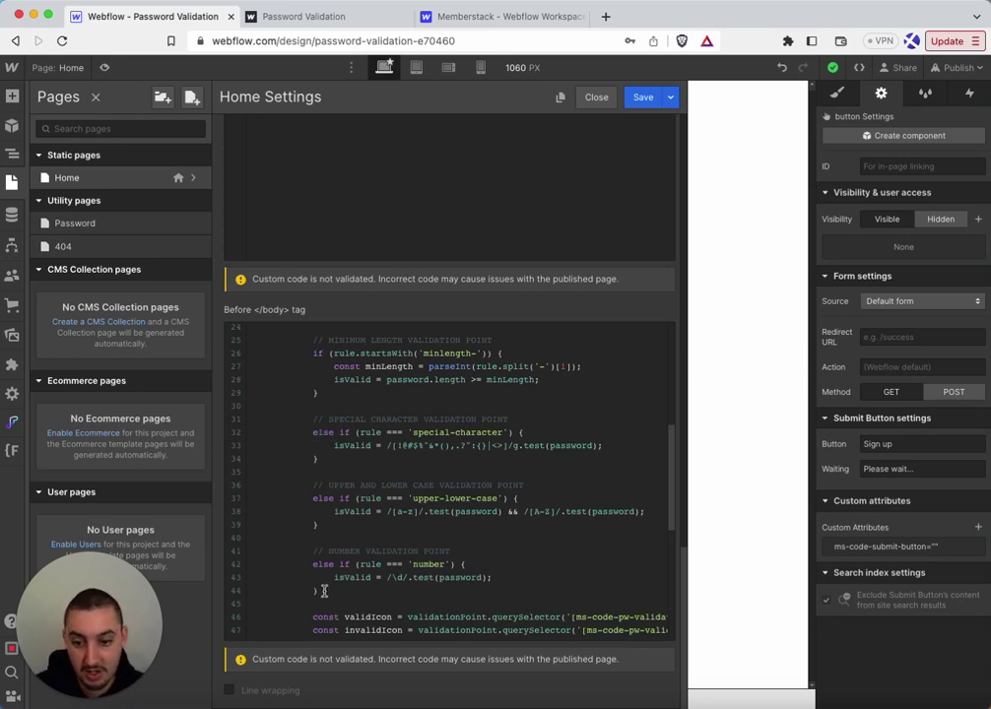
Highlight the number validation rule on lines 41–44, then close the page settings
{"action": "left_click_drag", "start_coordinate": [323, 591], "coordinate": [218, 553]}
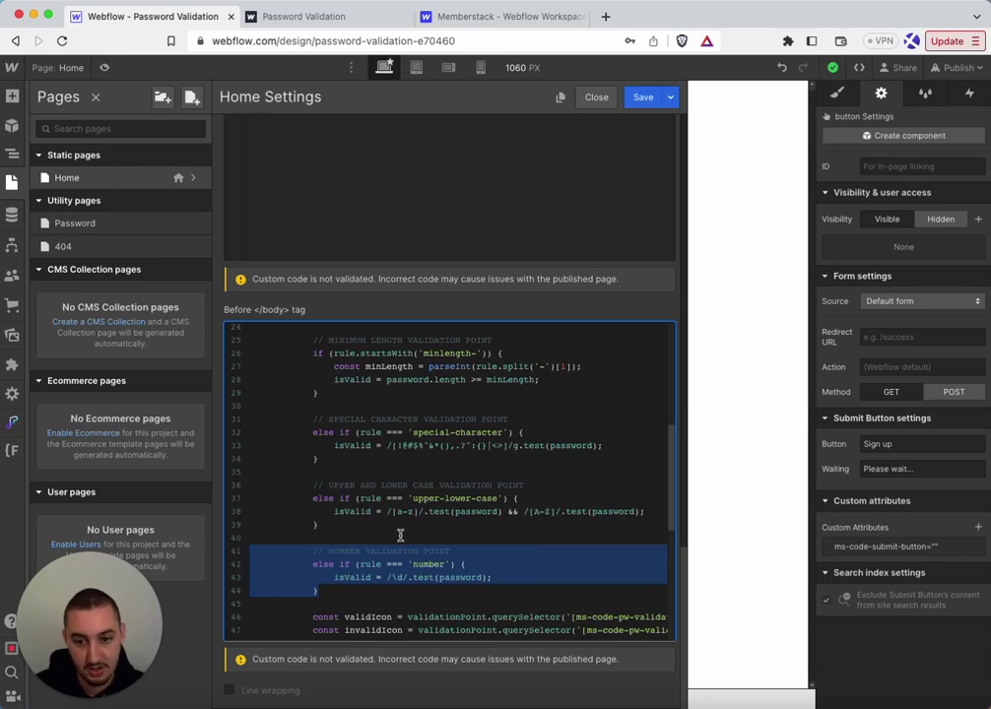
{"action": "left_click", "coordinate": [317, 532]}
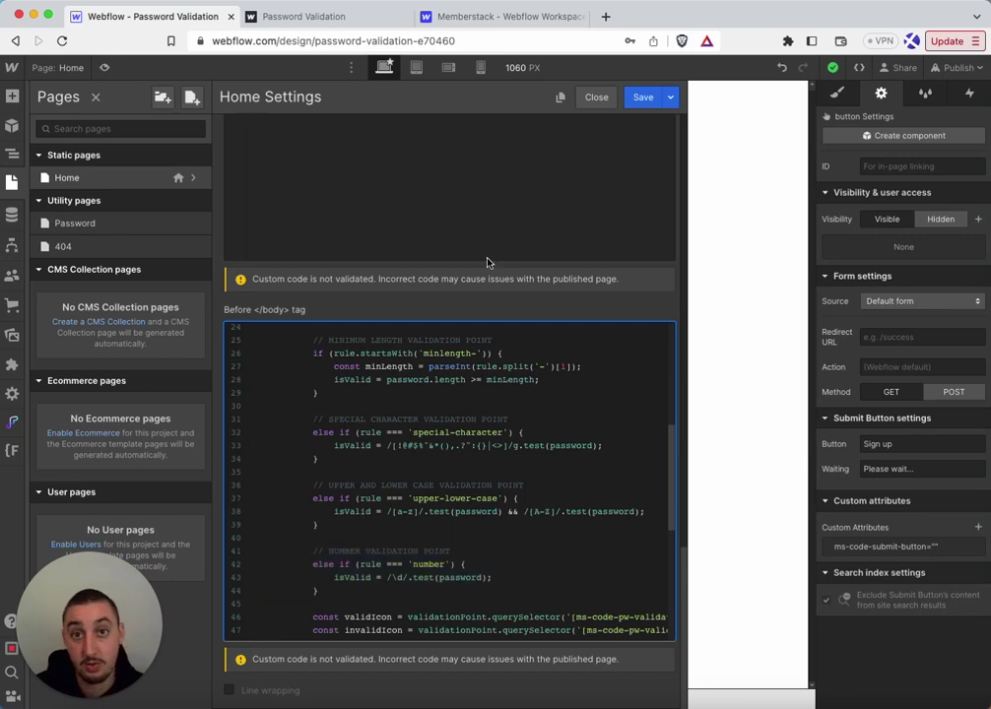
{"action": "scroll", "coordinate": [480, 343], "scroll_direction": "up", "scroll_amount": 5}
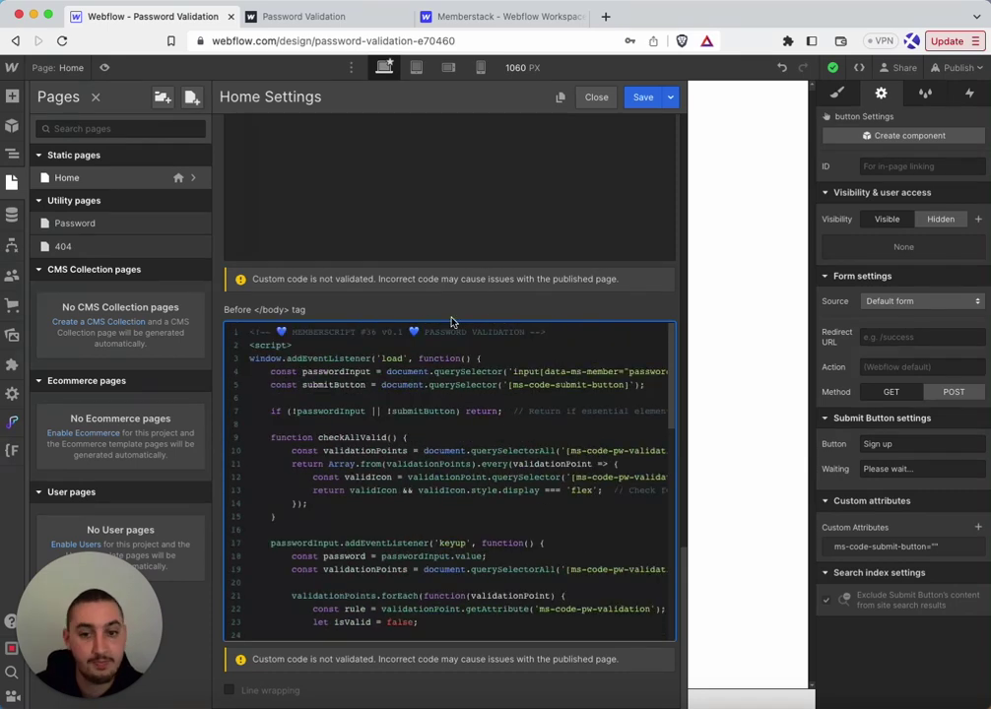
{"action": "left_click", "coordinate": [597, 98]}
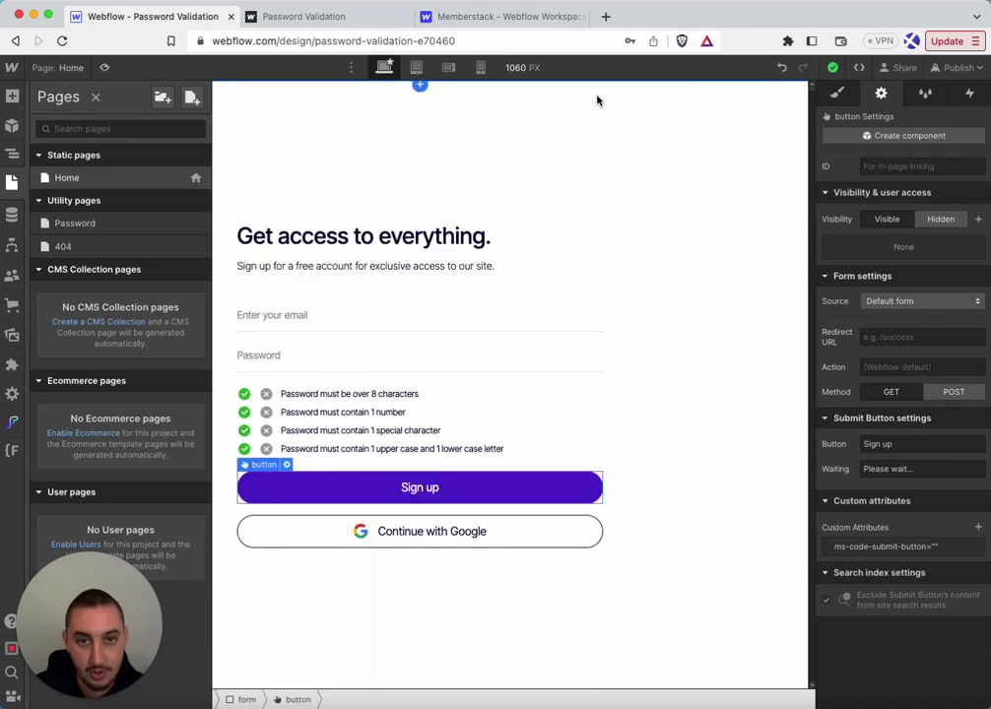
Select the first checklist rule and view its ms-code-pw-validation="minlength-8" attribute
{"action": "left_click", "coordinate": [321, 358]}
{"action": "scroll", "coordinate": [897, 527], "scroll_direction": "down", "scroll_amount": 1}
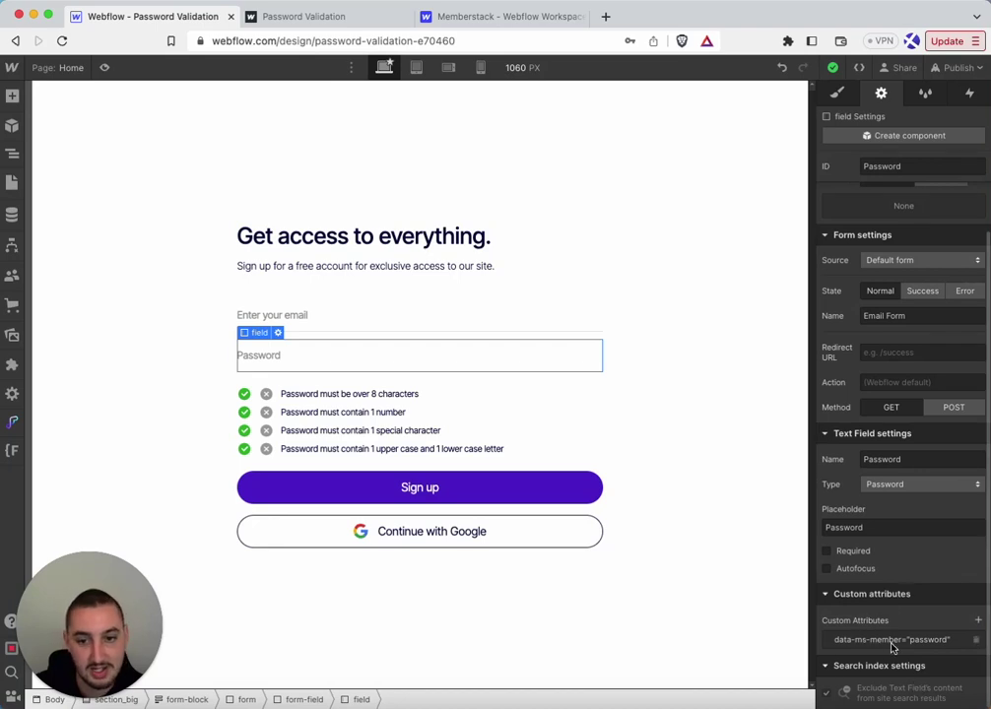
{"action": "left_click", "coordinate": [257, 407]}
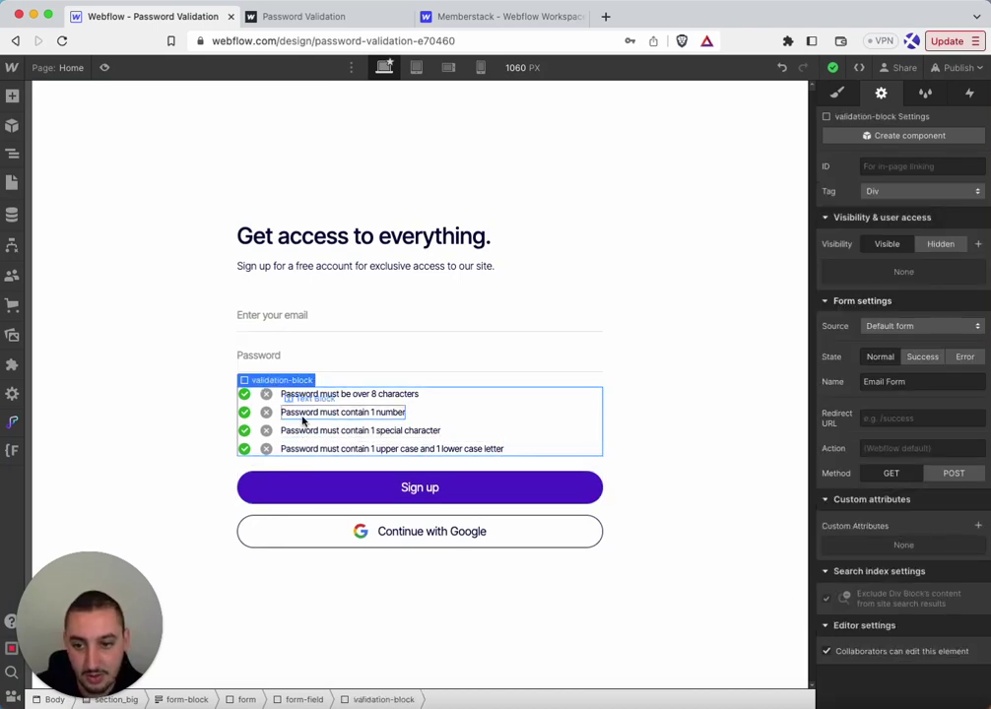
{"action": "left_click", "coordinate": [258, 395]}
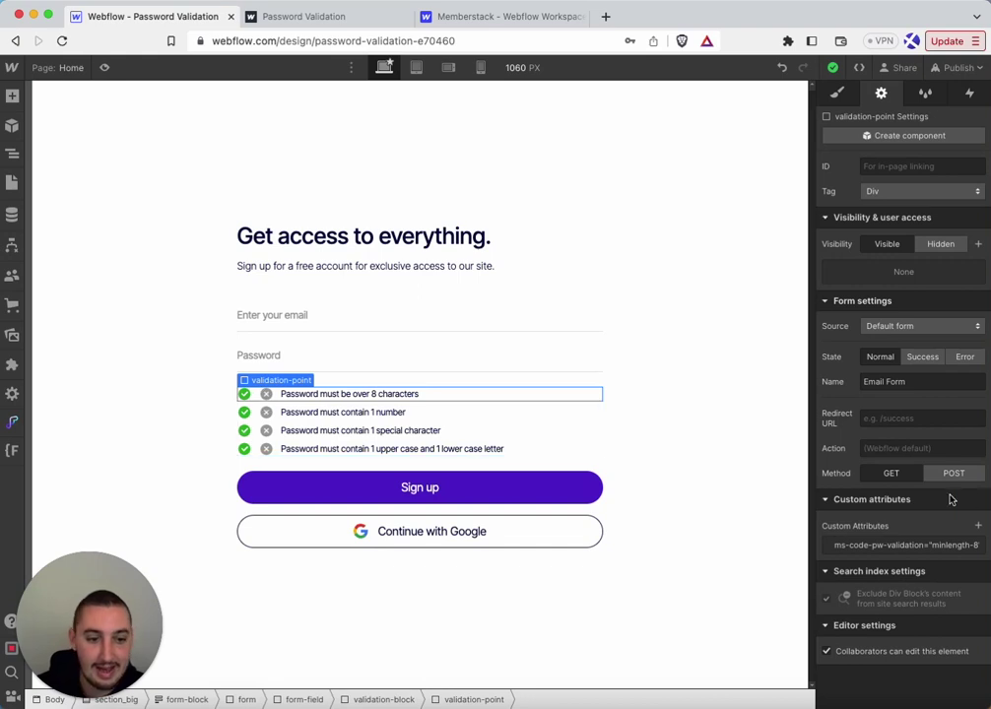
{"action": "left_click", "coordinate": [885, 545]}
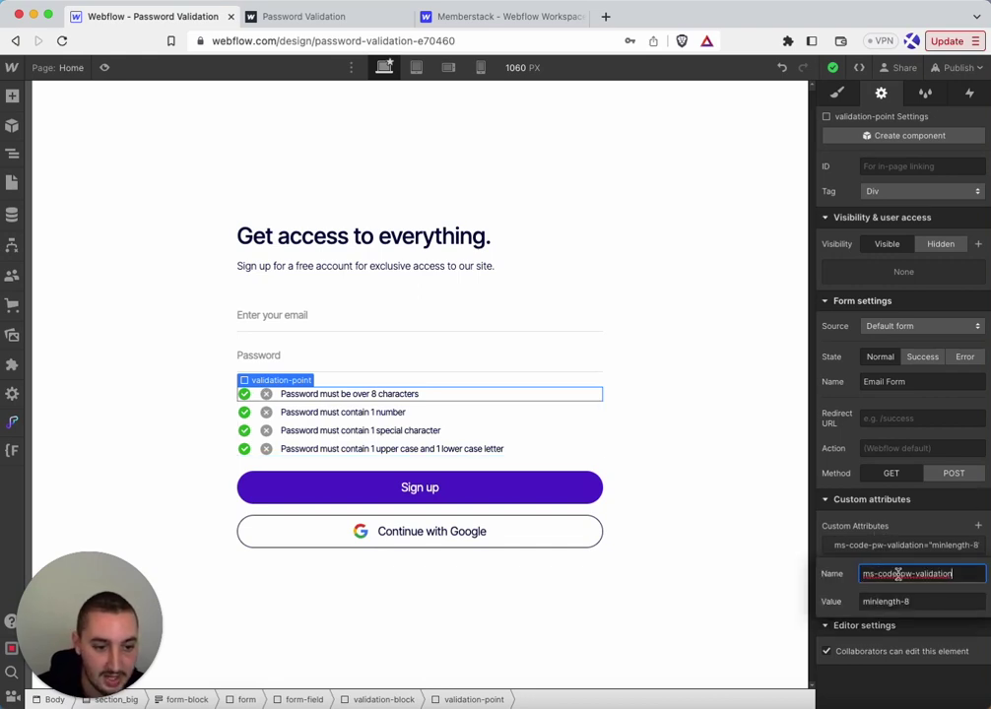
Inspect the number, special-character and upper-lower-case rules' validation attributes
{"action": "left_click", "coordinate": [281, 412]}
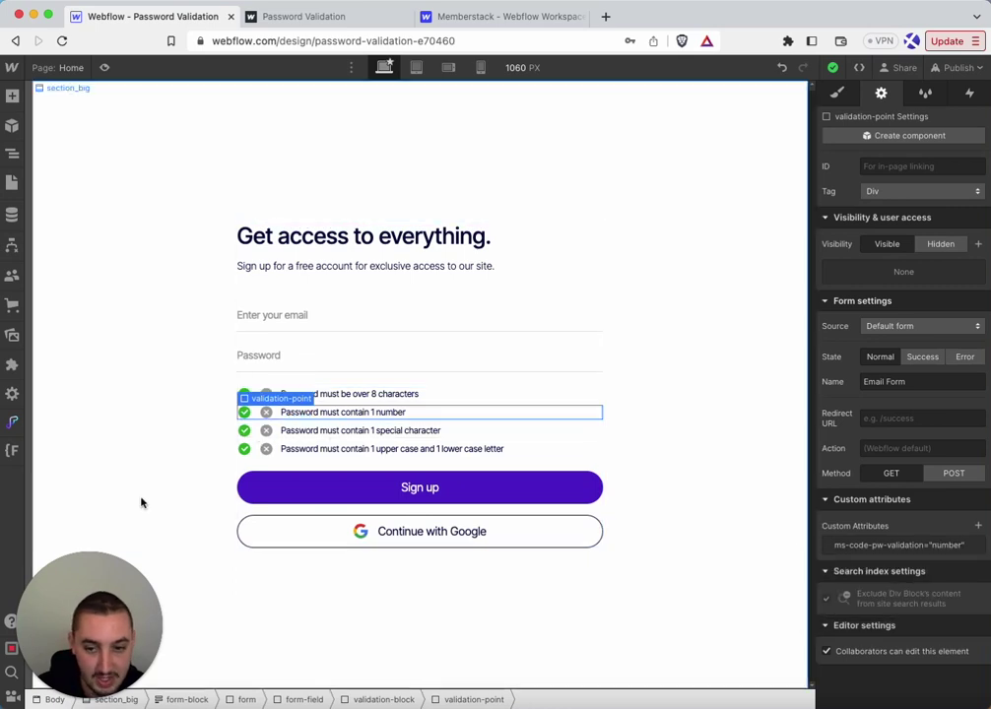
{"action": "left_click", "coordinate": [256, 438]}
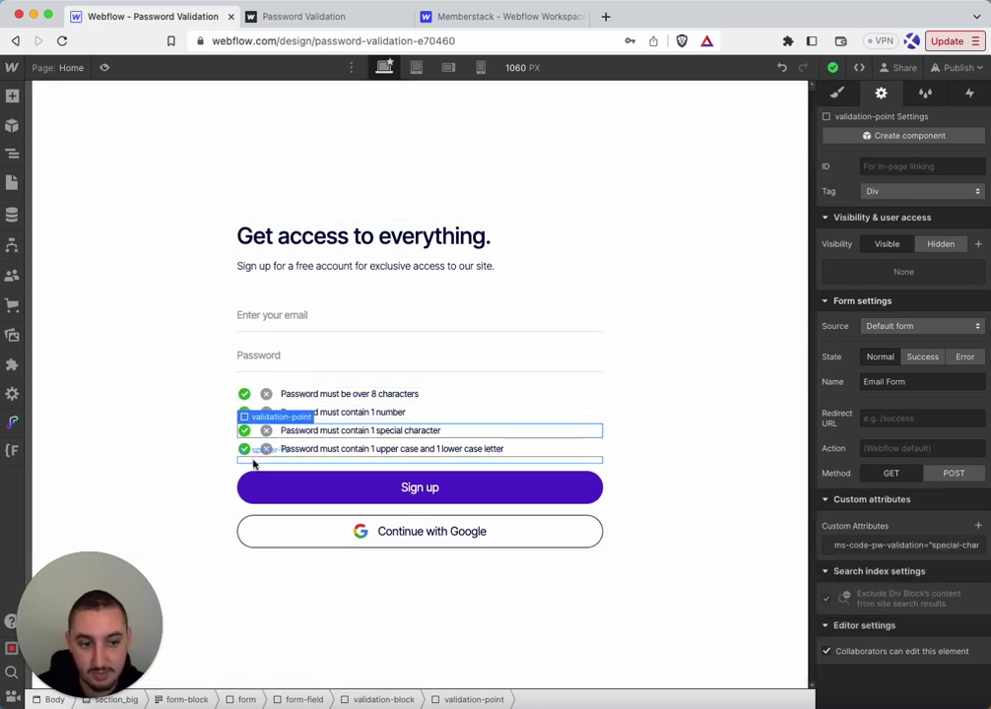
{"action": "left_click", "coordinate": [926, 553]}
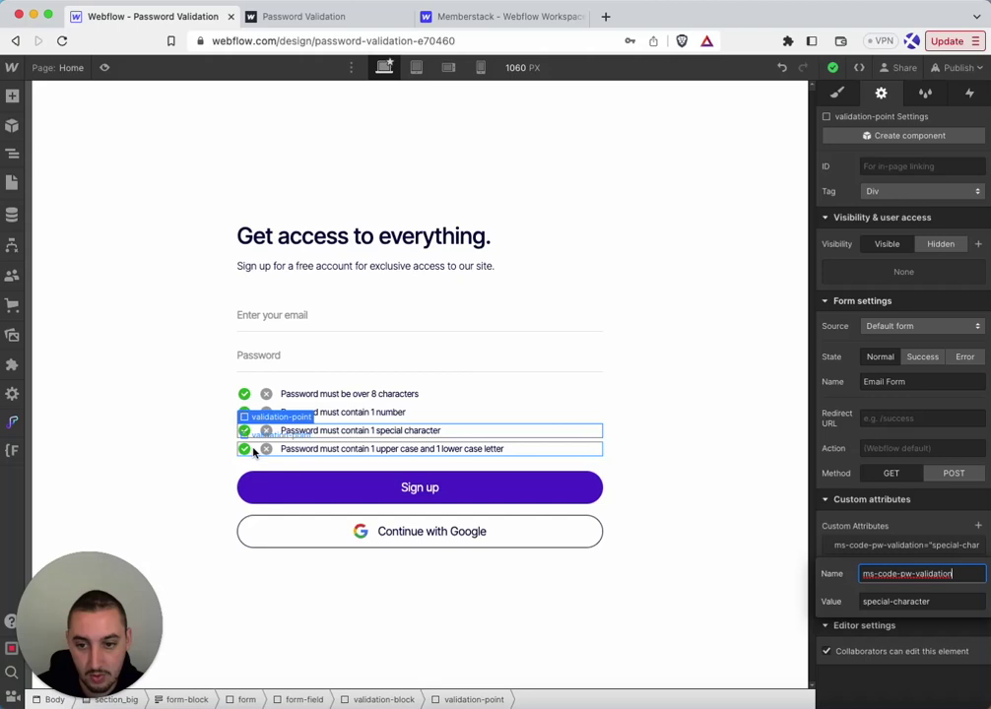
{"action": "left_click", "coordinate": [264, 449]}
{"action": "left_click", "coordinate": [918, 546]}
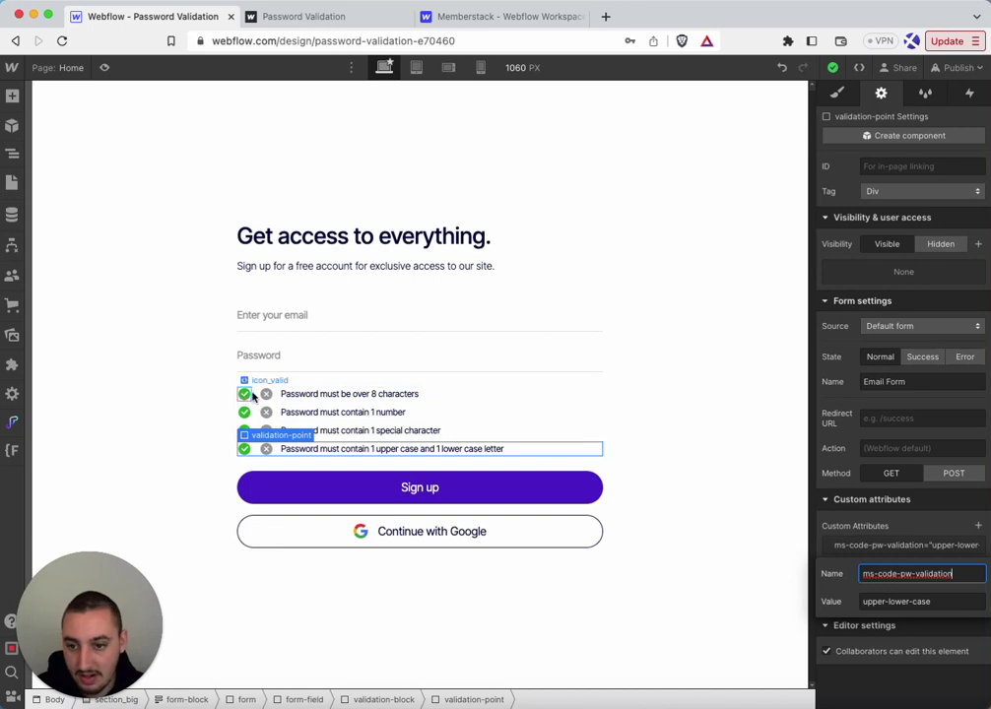
Recheck the over-8-characters rule's minlength-8 attribute and select its green tick icon
{"action": "left_click", "coordinate": [328, 392]}
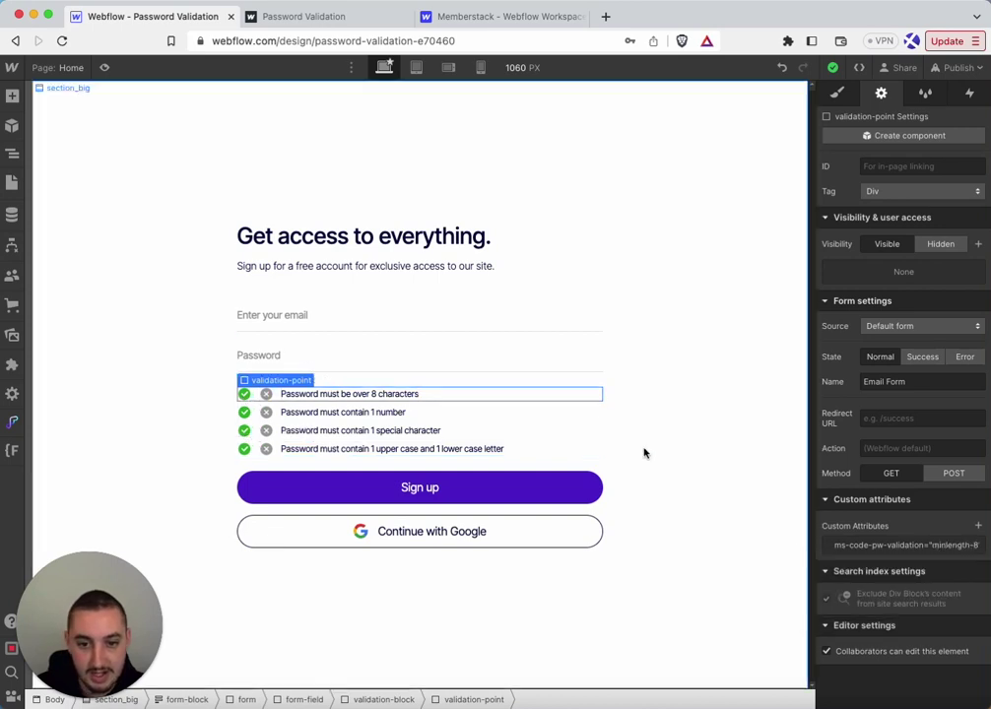
{"action": "left_click", "coordinate": [892, 547]}
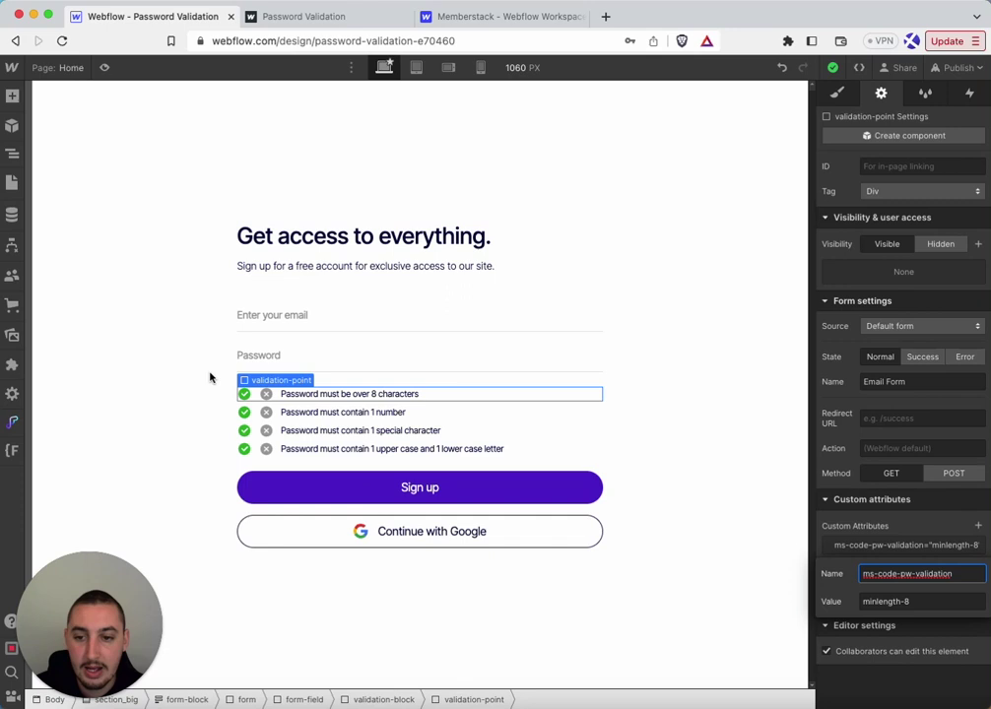
{"action": "left_click", "coordinate": [244, 395]}
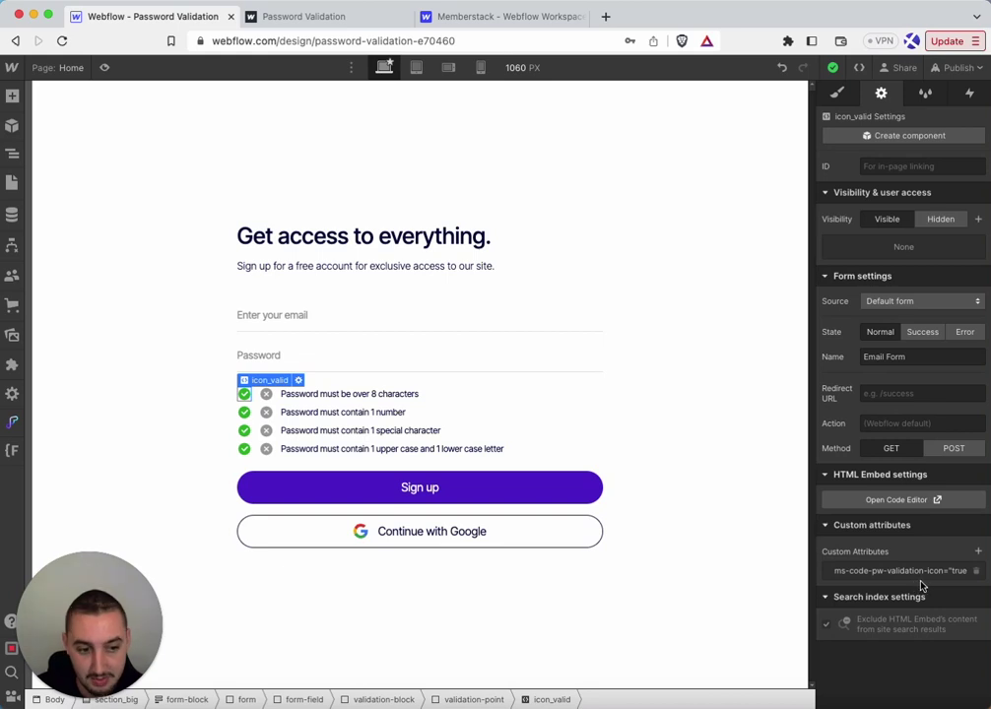
Select the first rule's grey icon_invalid to show ms-code-pw-validation-icon="false"
{"action": "left_click", "coordinate": [267, 395]}
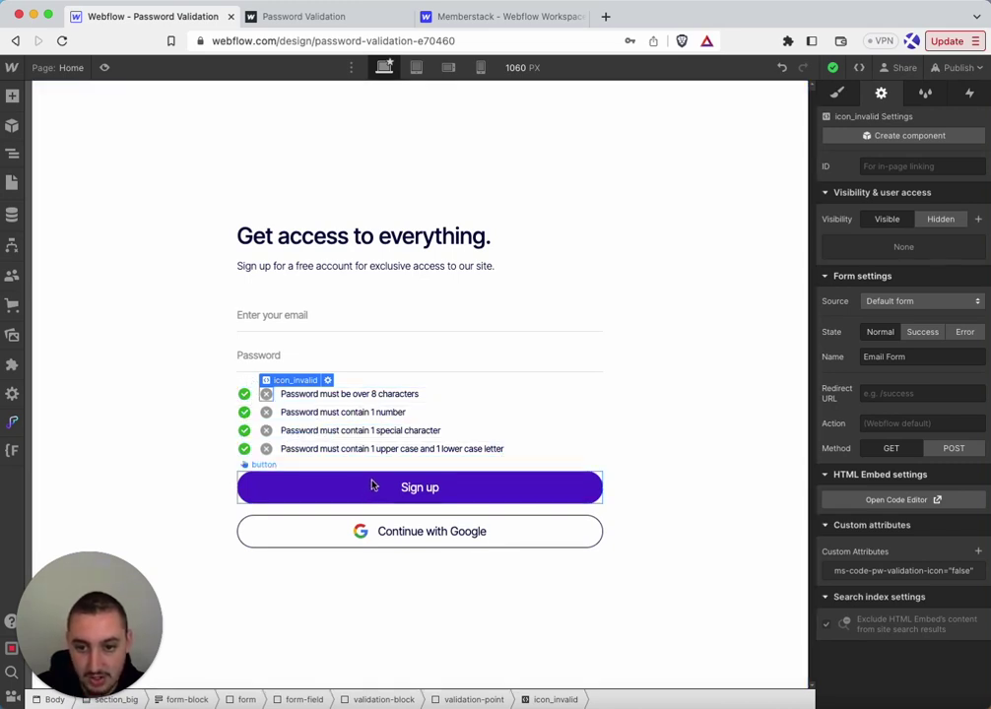
On the live page, shorten the typed password so the rules fail again
{"action": "left_click", "coordinate": [321, 17]}
{"action": "left_click", "coordinate": [382, 347]}
{"action": "left_click_drag", "start_coordinate": [382, 348], "coordinate": [339, 348]}
{"action": "key", "text": "BackSpace"}
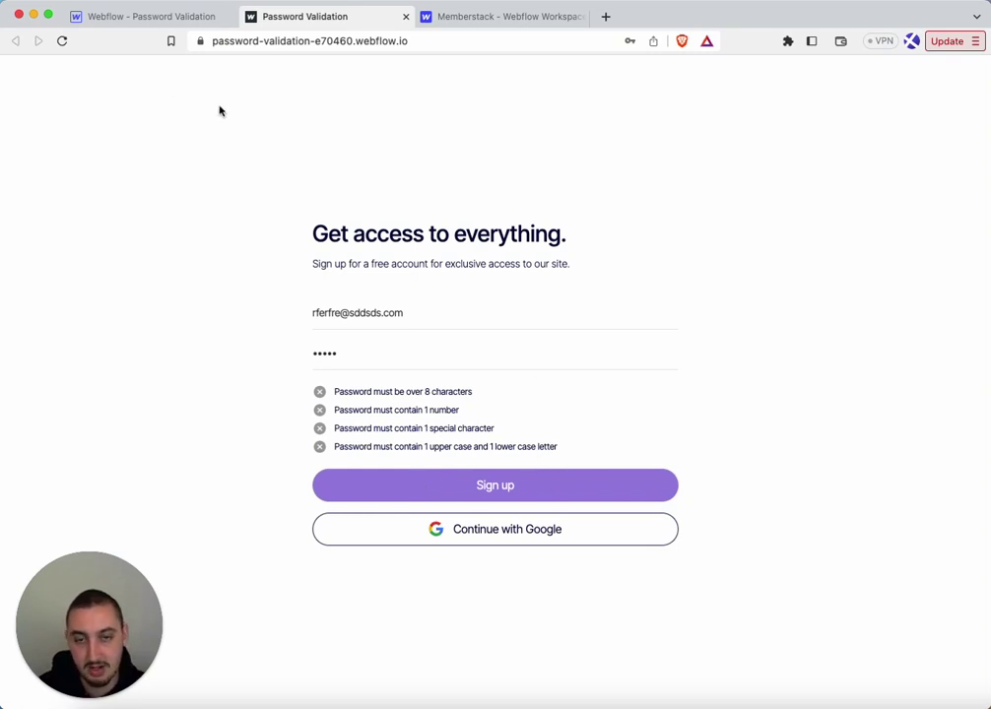
In the designer, select the Sign up button and apply the disabled combo class
{"action": "left_click", "coordinate": [166, 17]}
{"action": "left_click_drag", "start_coordinate": [265, 454], "coordinate": [259, 463]}
{"action": "left_click", "coordinate": [12, 153]}
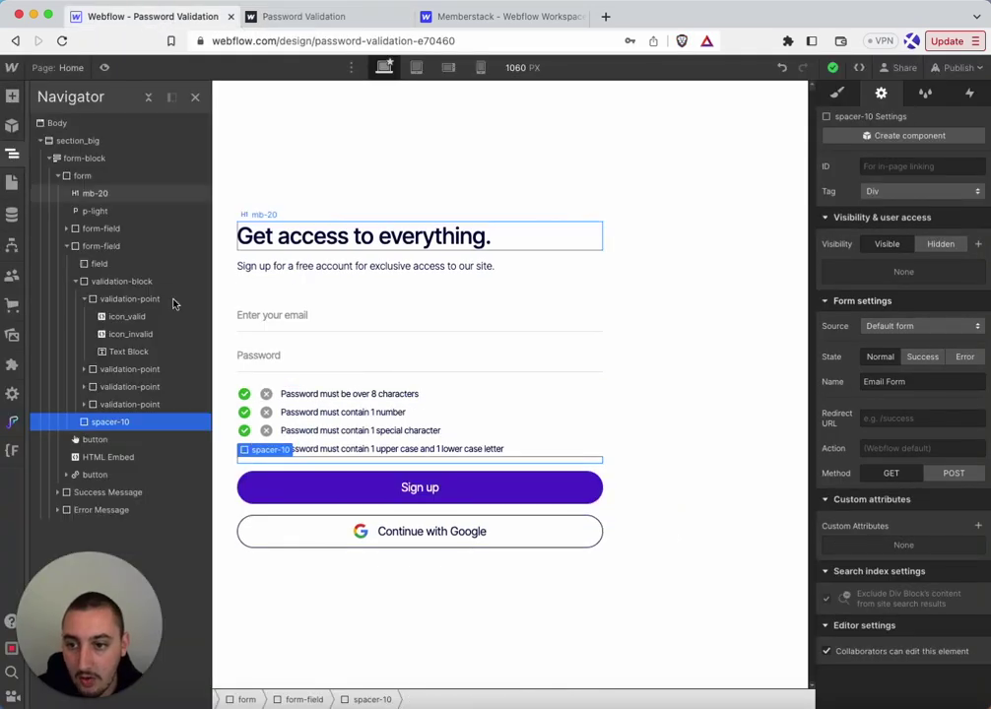
{"action": "left_click", "coordinate": [347, 490]}
{"action": "left_click", "coordinate": [836, 91]}
{"action": "left_click", "coordinate": [936, 183]}
{"action": "left_click", "coordinate": [847, 269]}
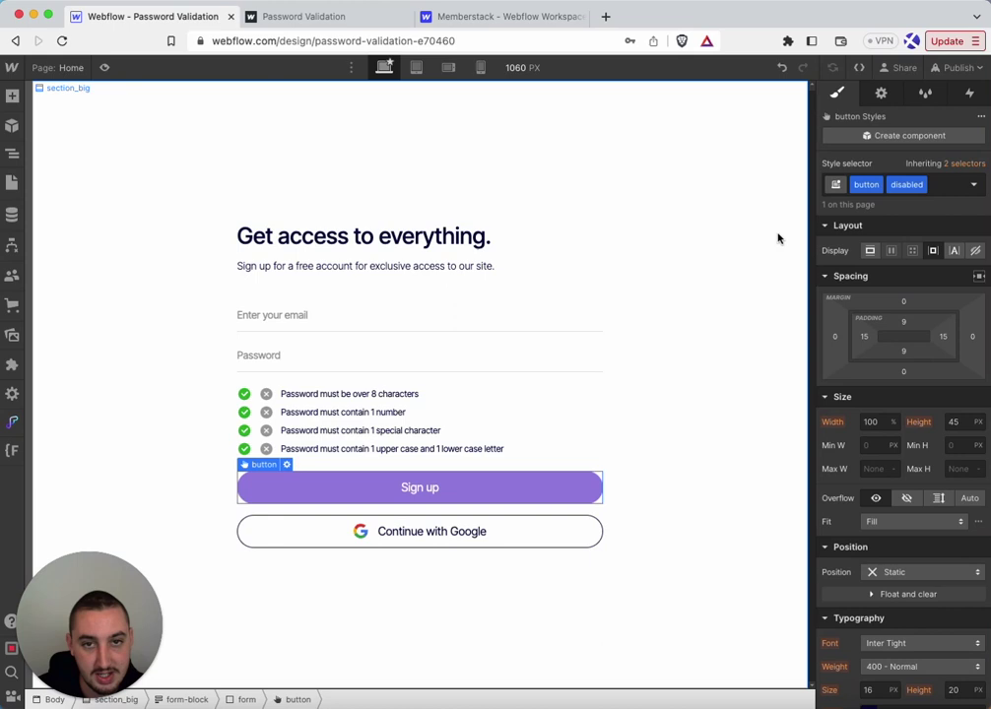
Check the disabled class's 60% opacity, remove it, and show the button's ms-code-submit-button attribute
{"action": "scroll", "coordinate": [867, 315], "scroll_direction": "down", "scroll_amount": 3}
{"action": "scroll", "coordinate": [879, 506], "scroll_direction": "down", "scroll_amount": 1}
{"action": "scroll", "coordinate": [899, 510], "scroll_direction": "down", "scroll_amount": 3}
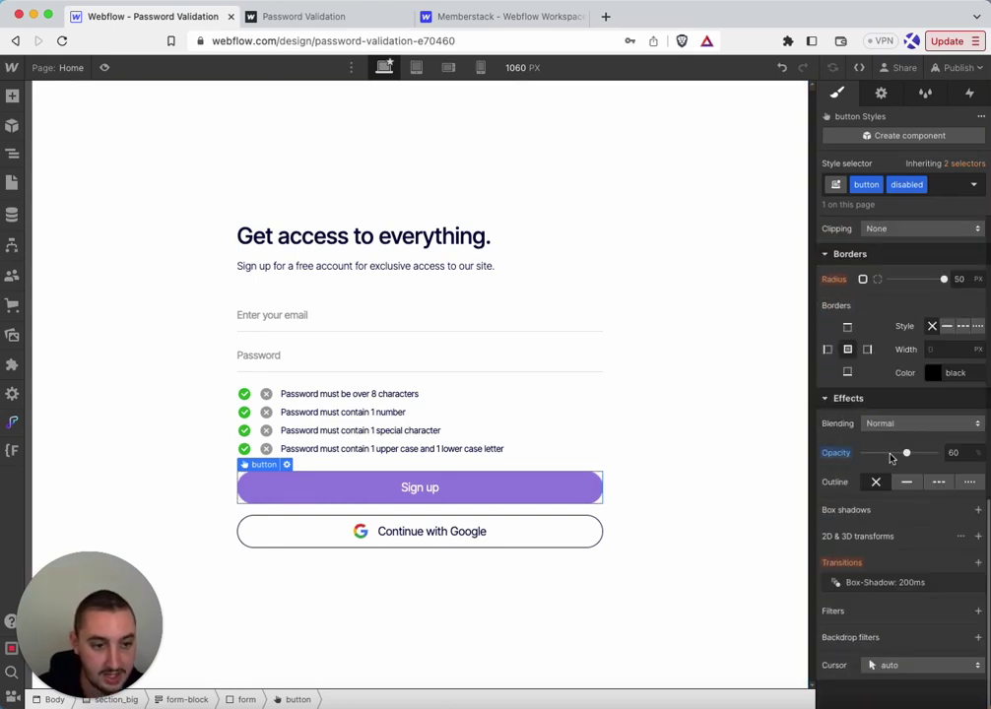
{"action": "left_click", "coordinate": [948, 184]}
{"action": "key", "text": "BackSpace"}
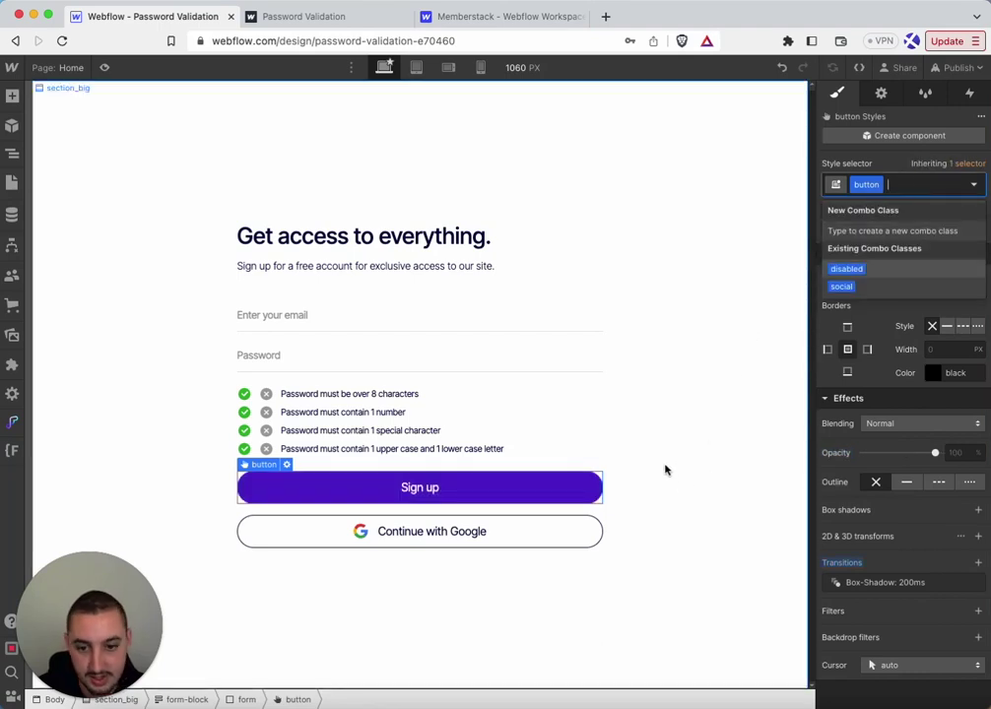
{"action": "left_click", "coordinate": [880, 92]}
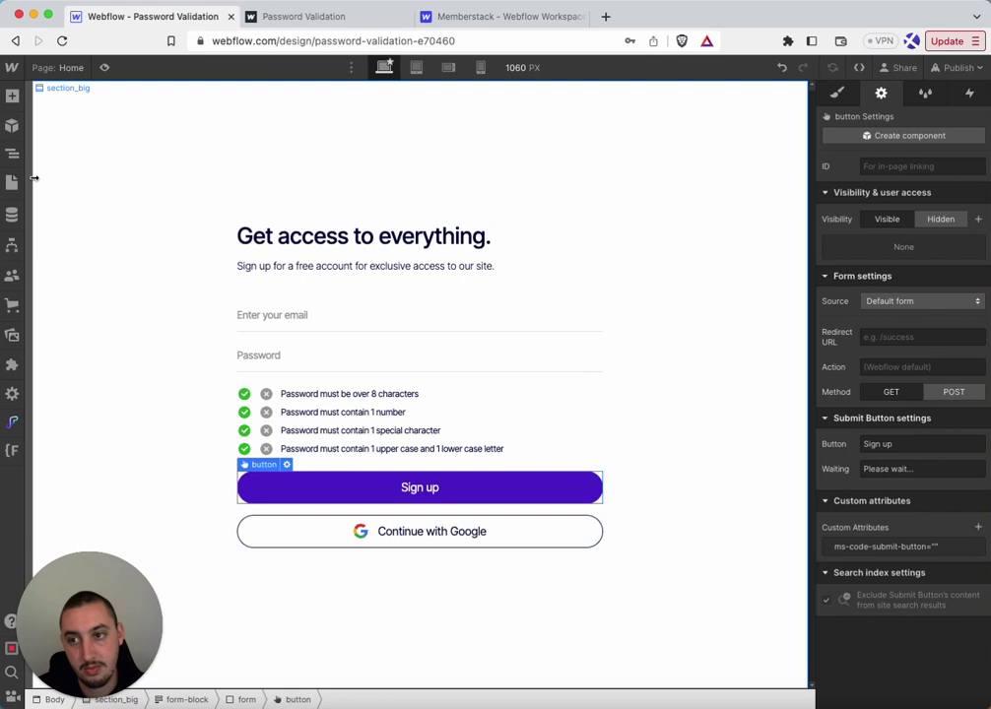
Open the HTML Embed's code from the Navigator
{"action": "left_click", "coordinate": [12, 153]}
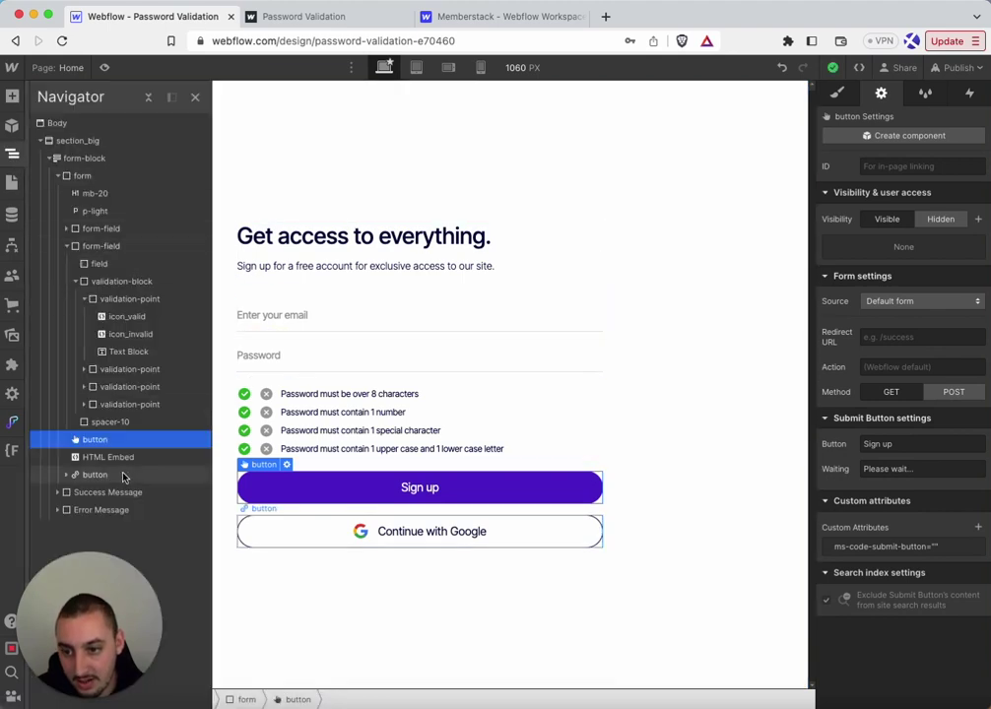
{"action": "left_click", "coordinate": [108, 457]}
{"action": "double_click", "coordinate": [317, 499]}
Review the .disabled { pointer-events: none; } rule, adding a space before its brace, and close the editor
{"action": "key", "text": "super+a"}
{"action": "left_click", "coordinate": [243, 228]}
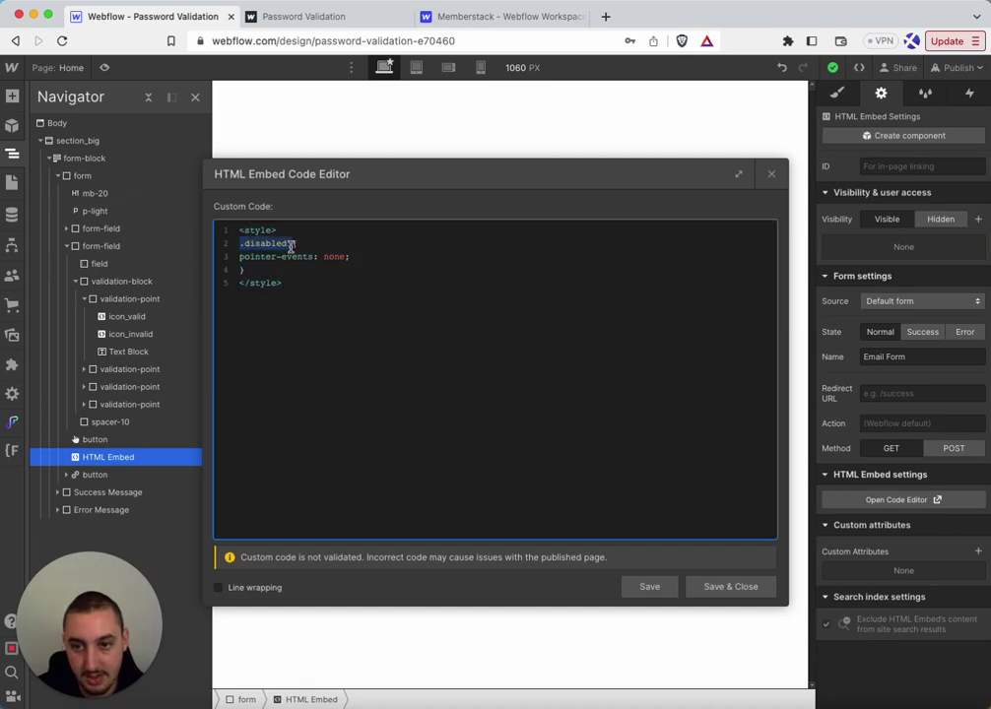
{"action": "left_click", "coordinate": [290, 245]}
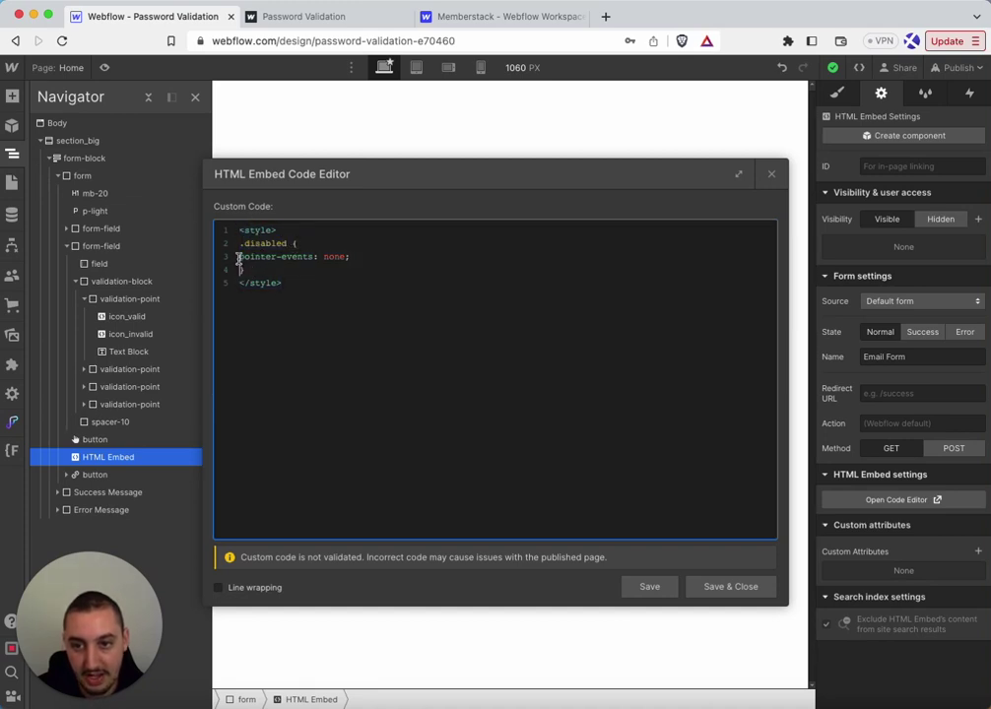
{"action": "left_click_drag", "start_coordinate": [237, 258], "coordinate": [293, 284]}
{"action": "left_click", "coordinate": [294, 285]}
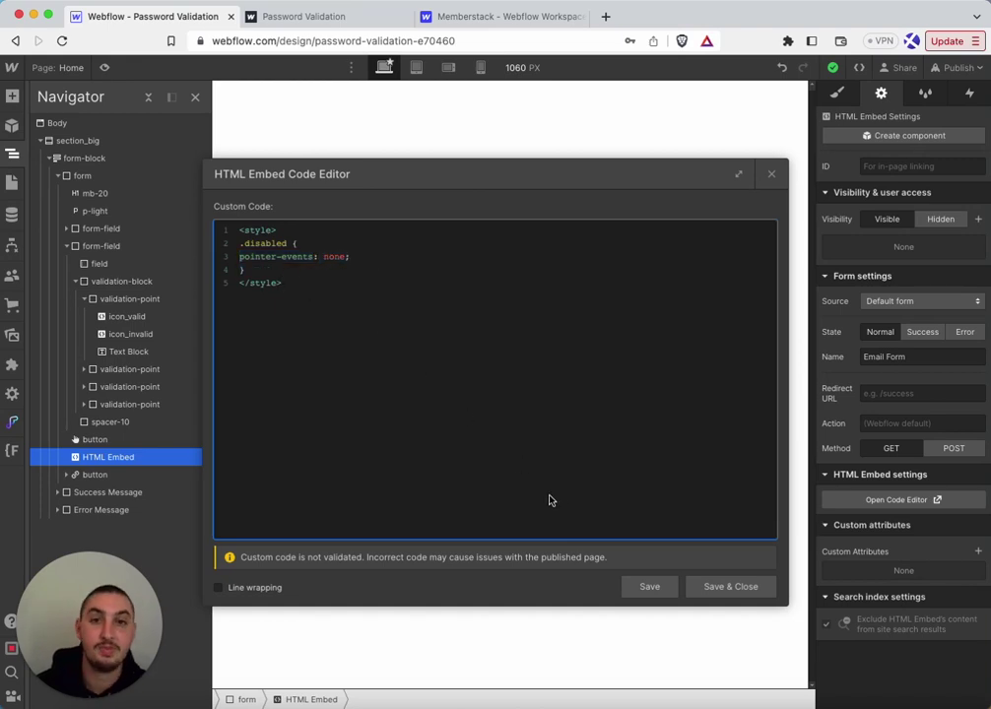
{"action": "left_click", "coordinate": [771, 174]}
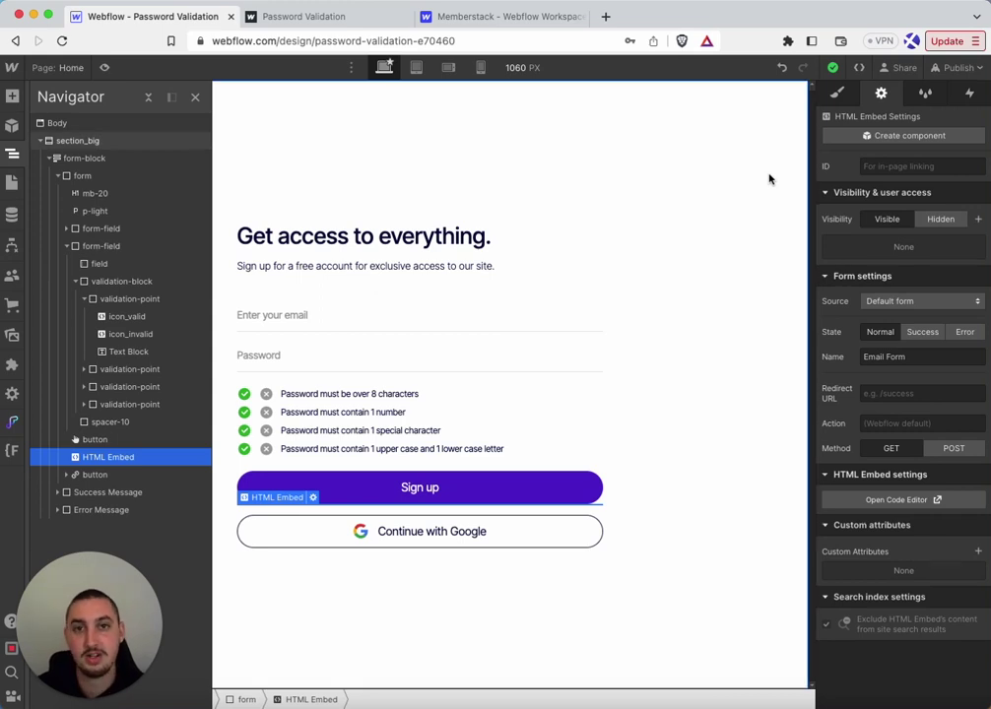